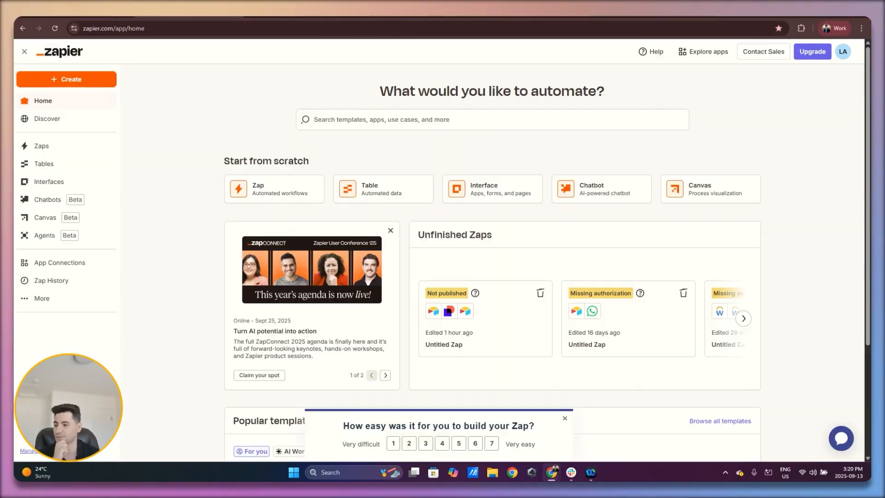
Create a new Zap and choose Docusign as the app for its trigger
click(114, 82)
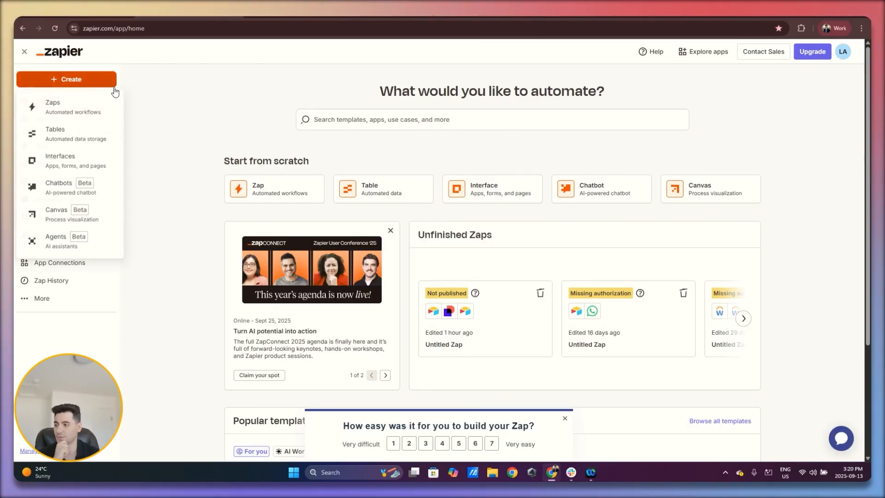
click(99, 110)
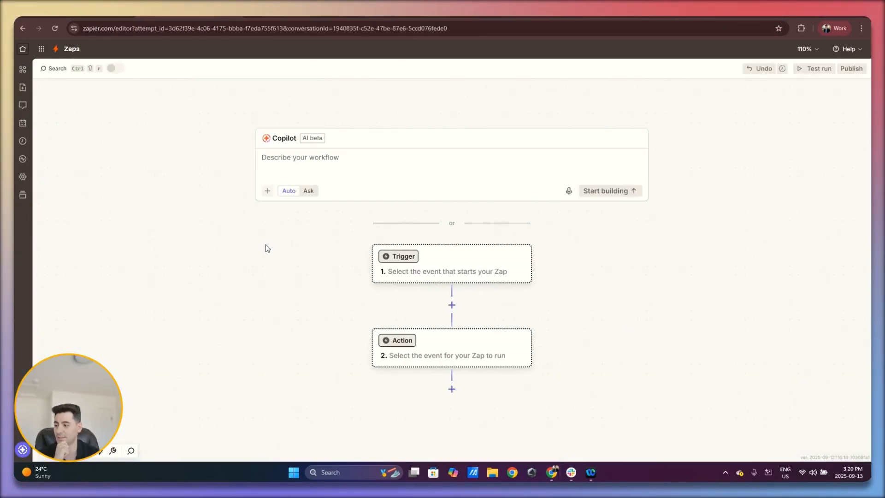
click(470, 262)
click(596, 474)
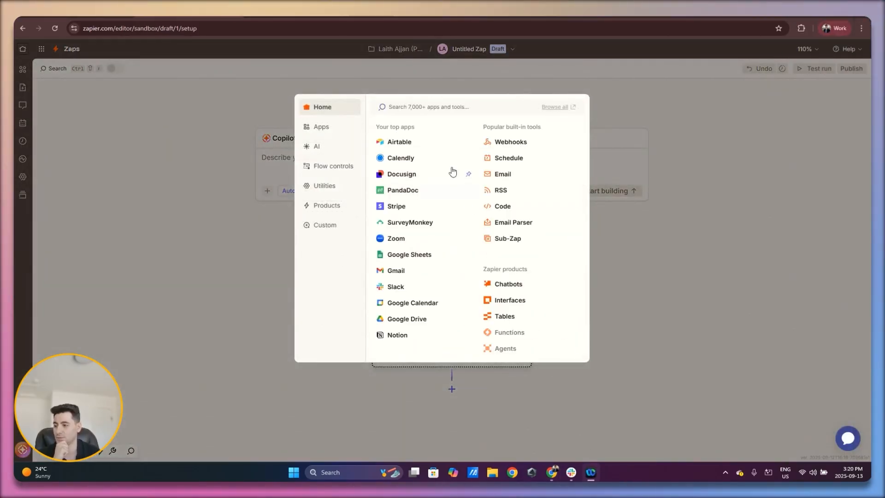
click(409, 173)
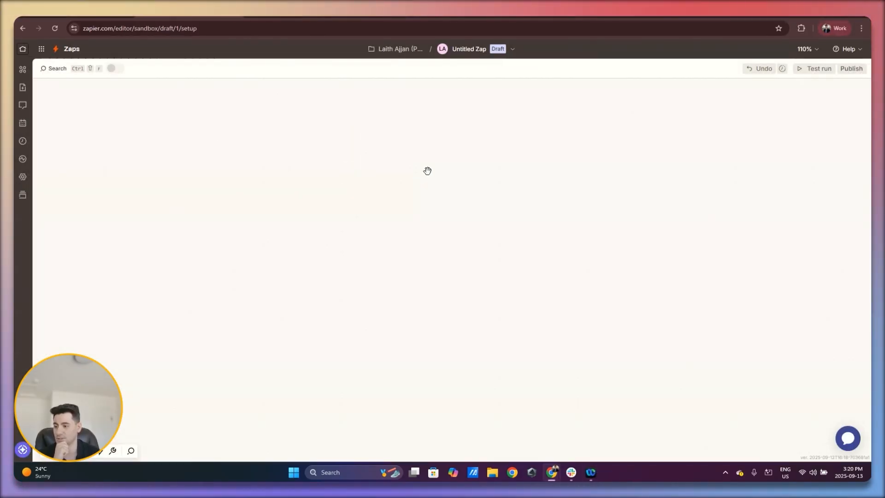
Set the Docusign trigger event to Envelope Completed and select the first saved Docusign account
click(758, 191)
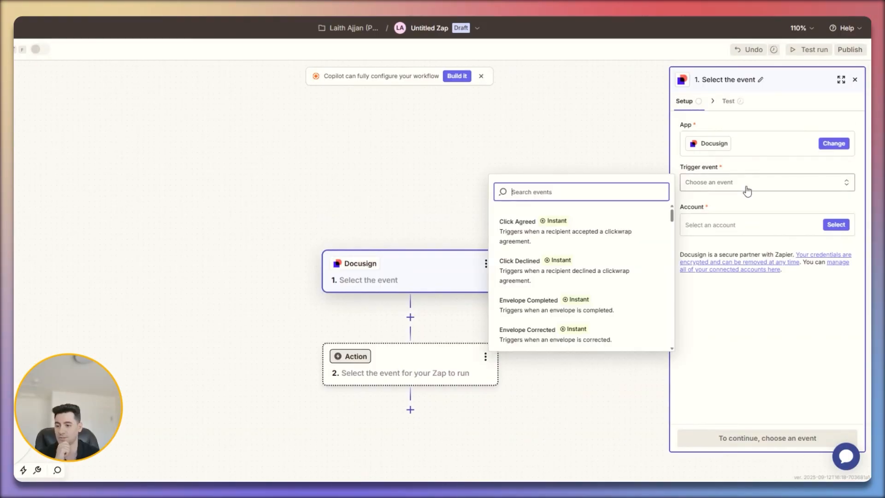
text(envelope)
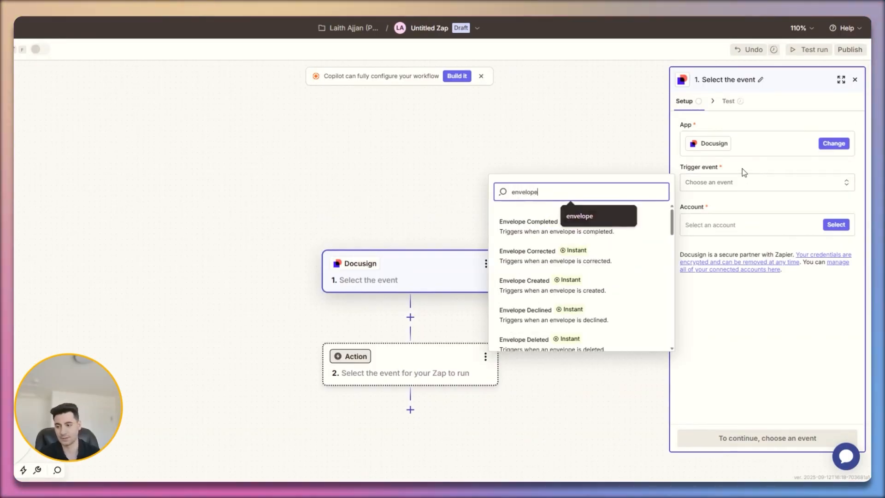
click(610, 230)
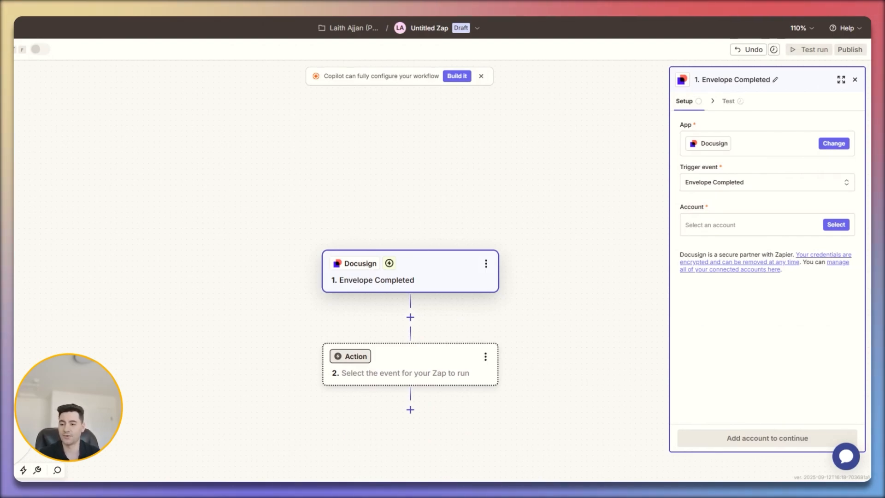
click(836, 226)
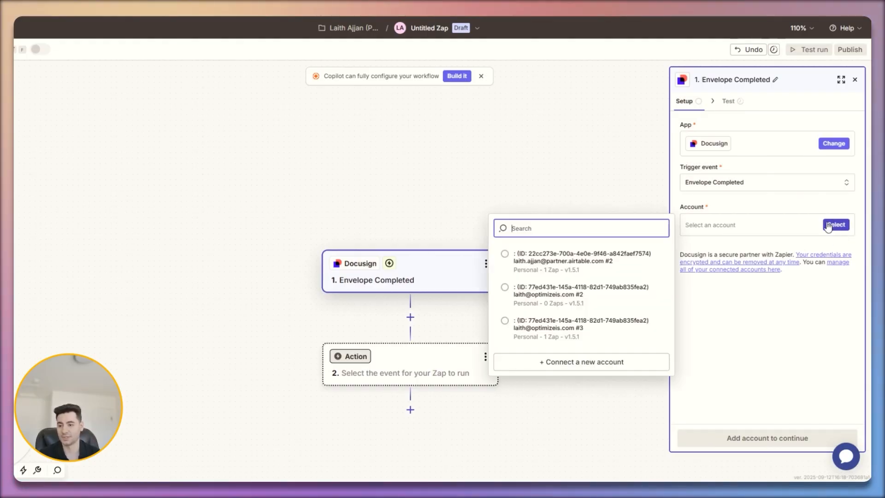
click(567, 257)
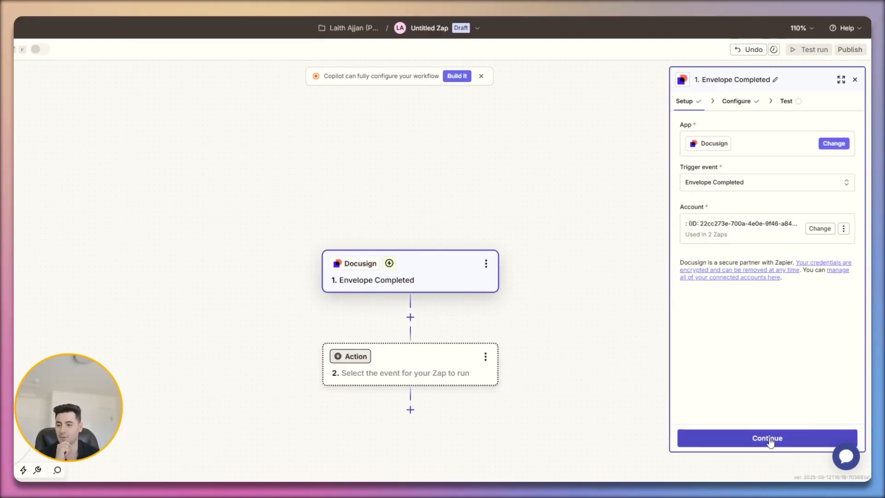
click(769, 440)
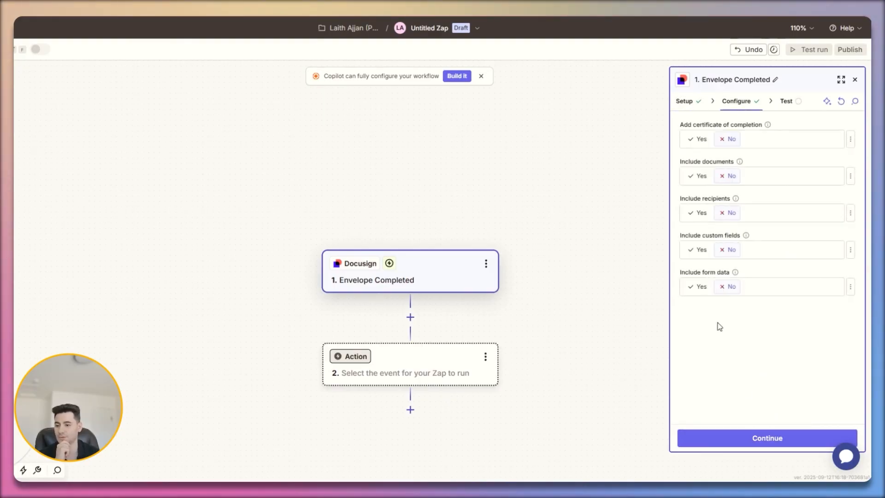
Set the trigger to include documents and run the trigger test
click(702, 183)
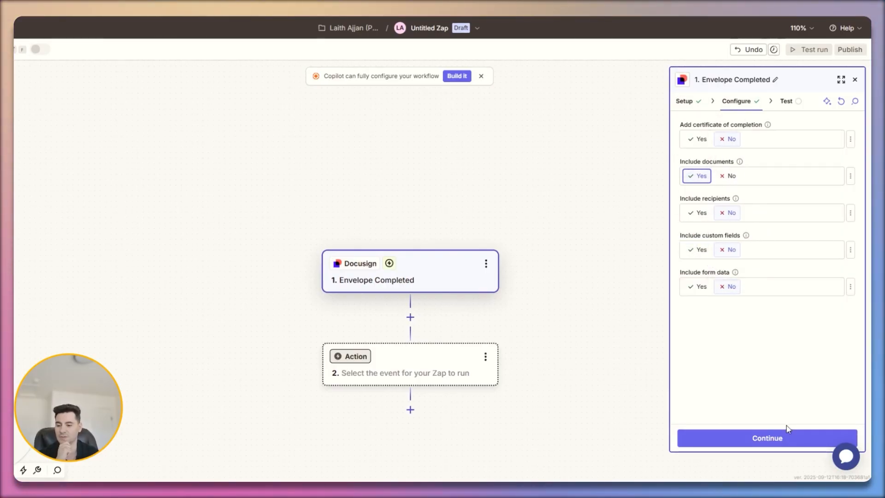
click(783, 439)
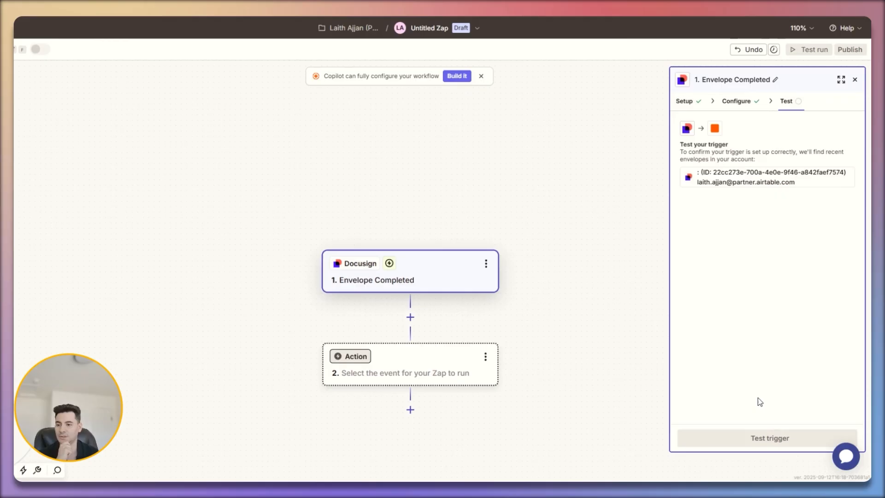
click(774, 436)
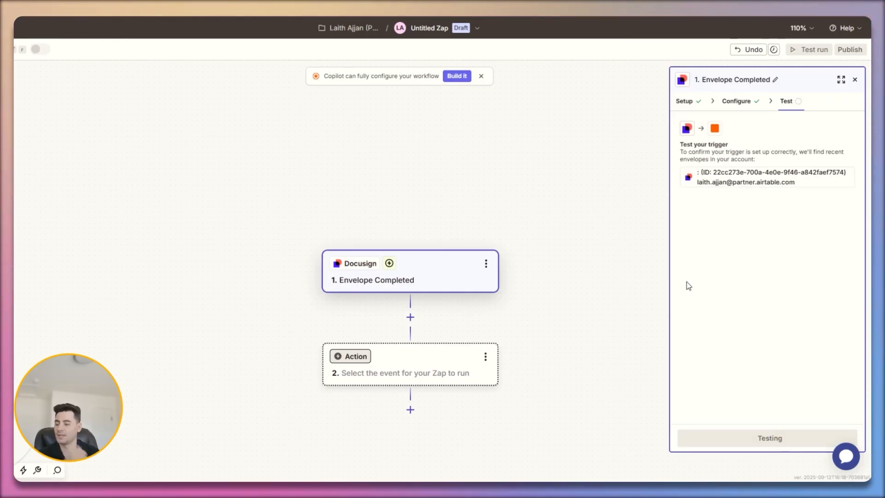
Check the Contracts In Docusign view in Airtable, and continue the Zap with Envelope C as the test record
click(127, 18)
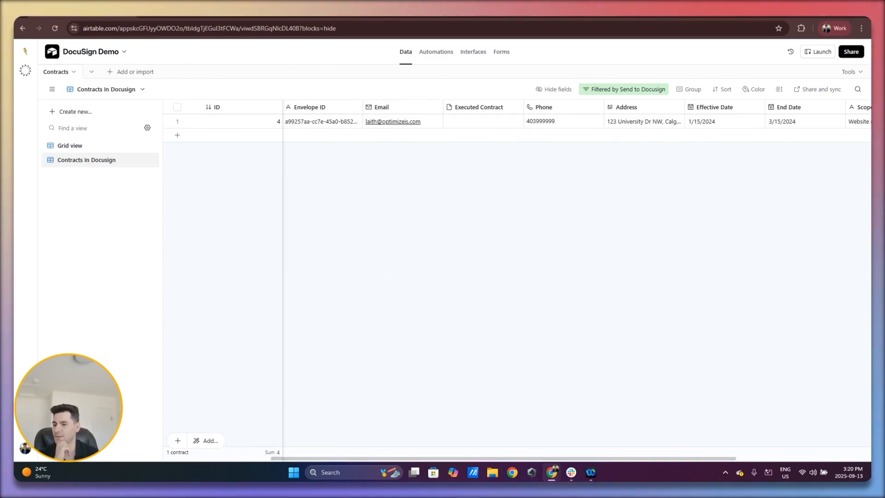
click(189, 17)
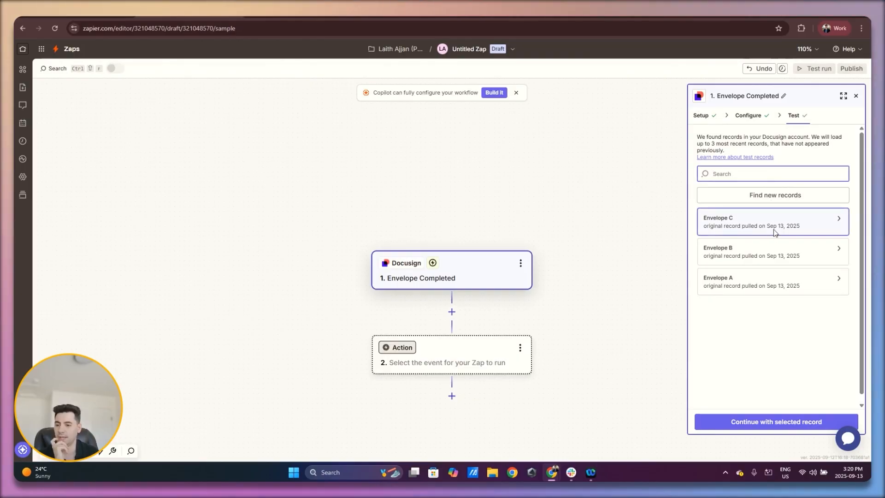
mouse_move(774, 228)
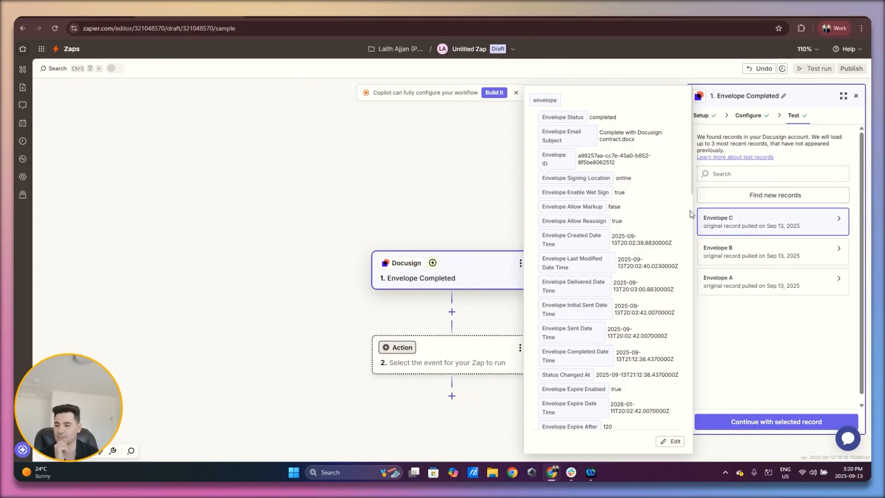
click(789, 422)
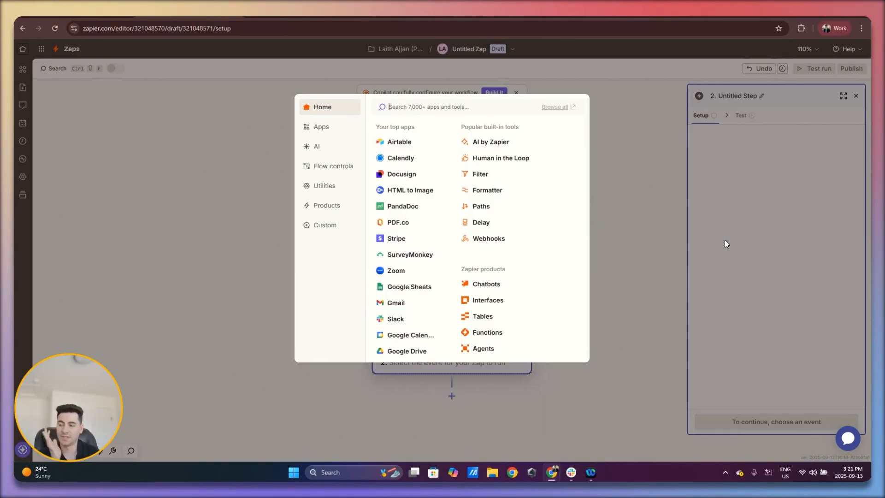
Add Airtable as the action app with the Find Record event and select the saved Airtable account
click(413, 148)
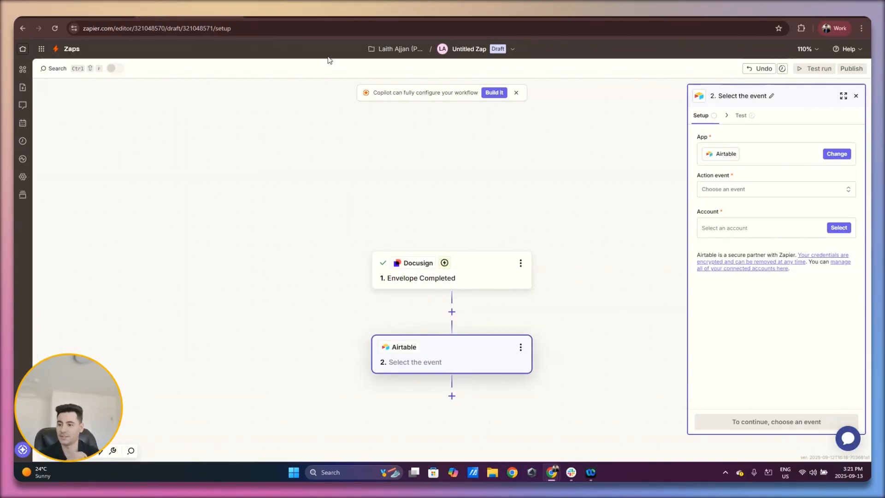
click(768, 190)
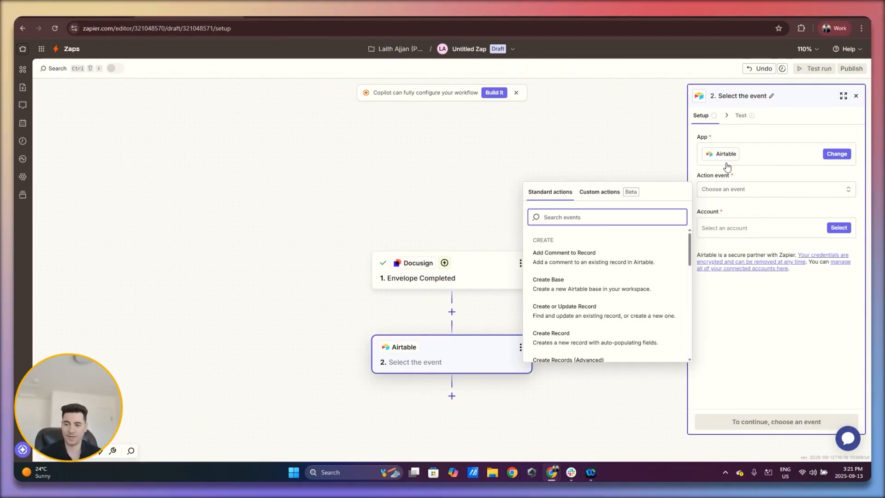
text(find)
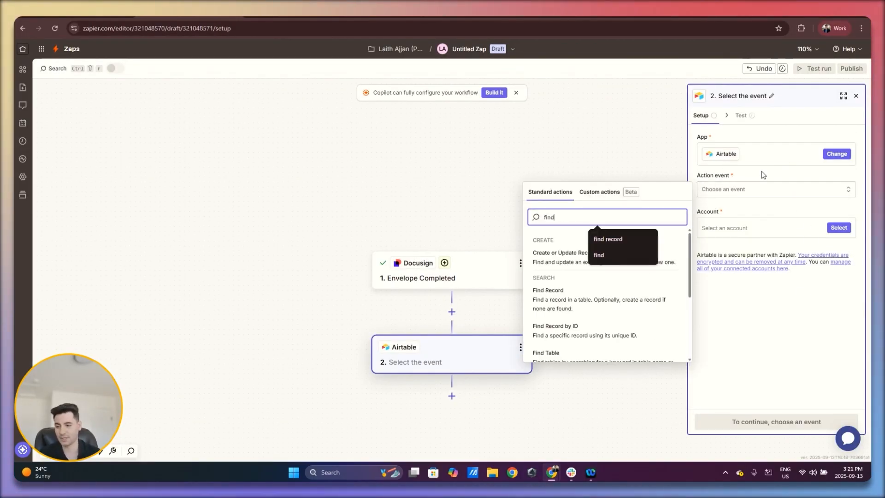
click(622, 292)
click(838, 228)
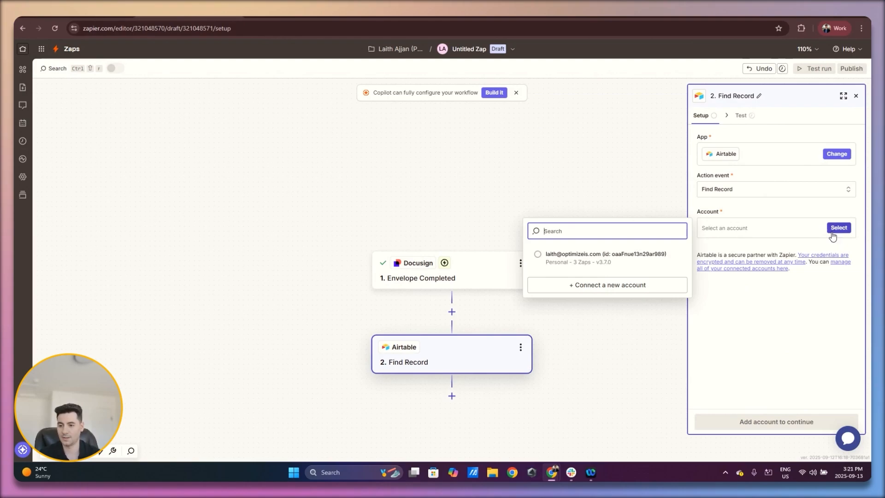
click(606, 261)
click(768, 421)
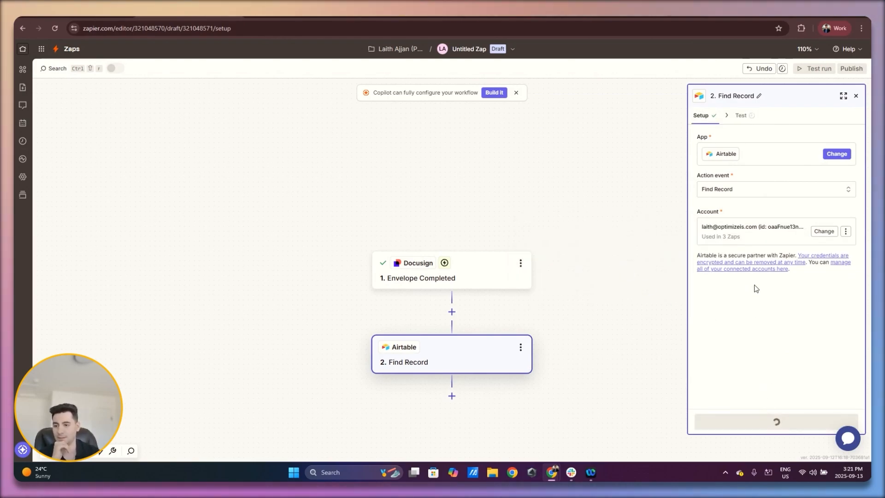
Set the Find Record step to search the Contracts table of the DocuSign Demo base
click(761, 157)
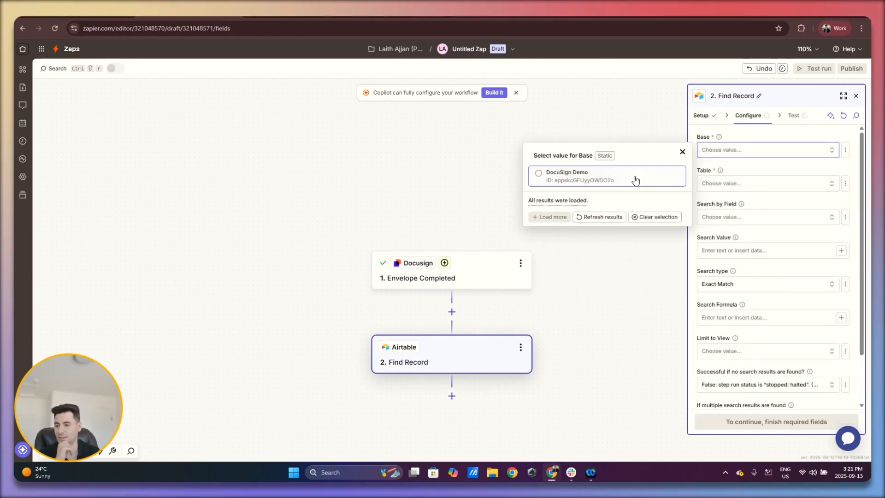
click(601, 182)
click(702, 183)
click(584, 212)
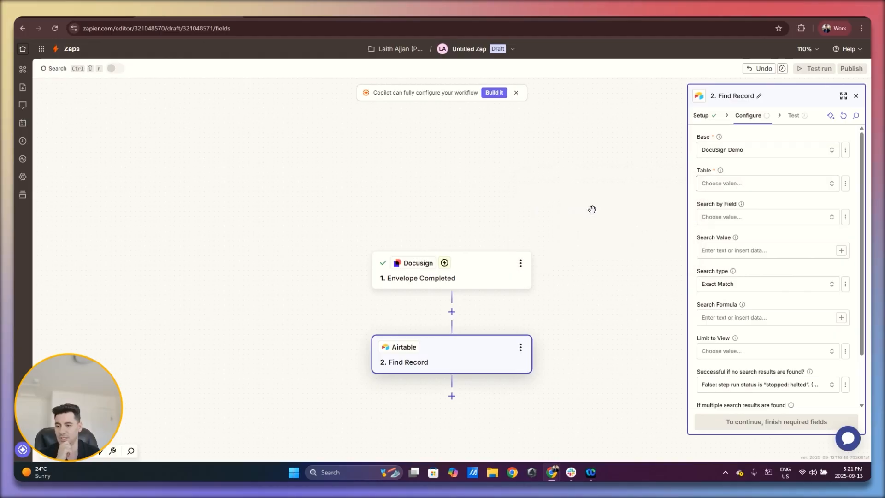
Search by the Envelope ID field, using the Envelope ID from the Docusign trigger as the search value
click(738, 218)
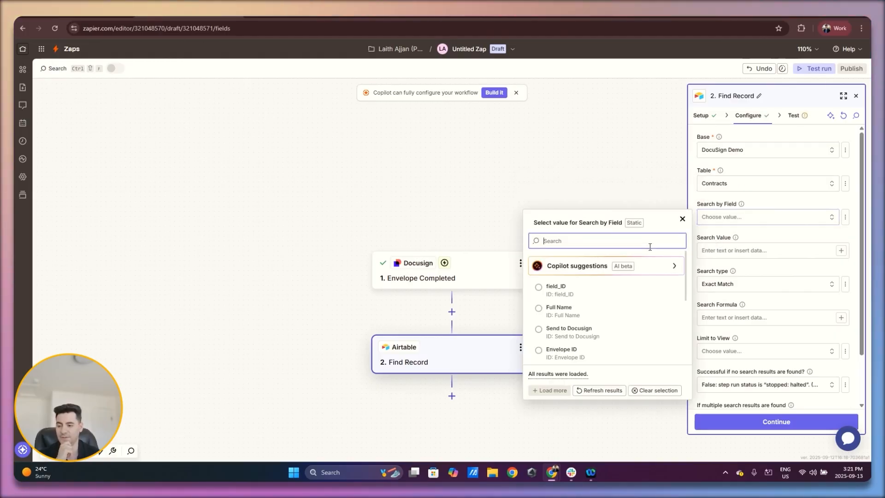
click(605, 353)
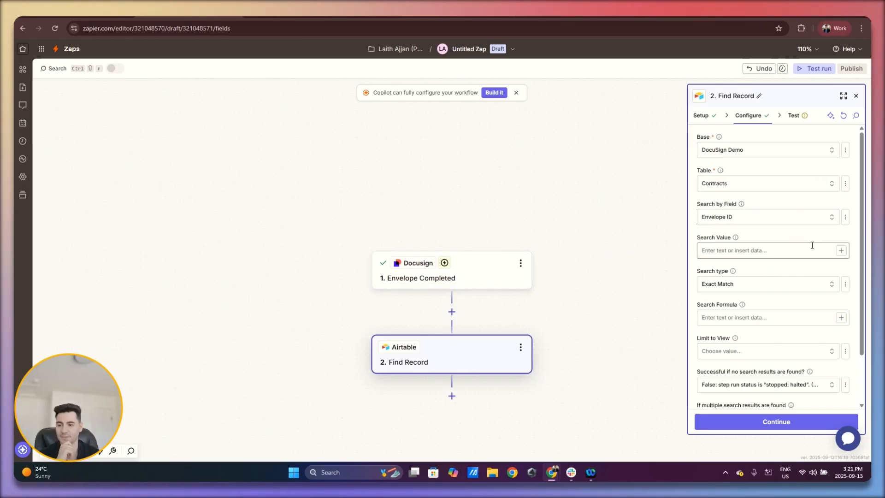
click(841, 251)
scroll(618, 296, down, 1)
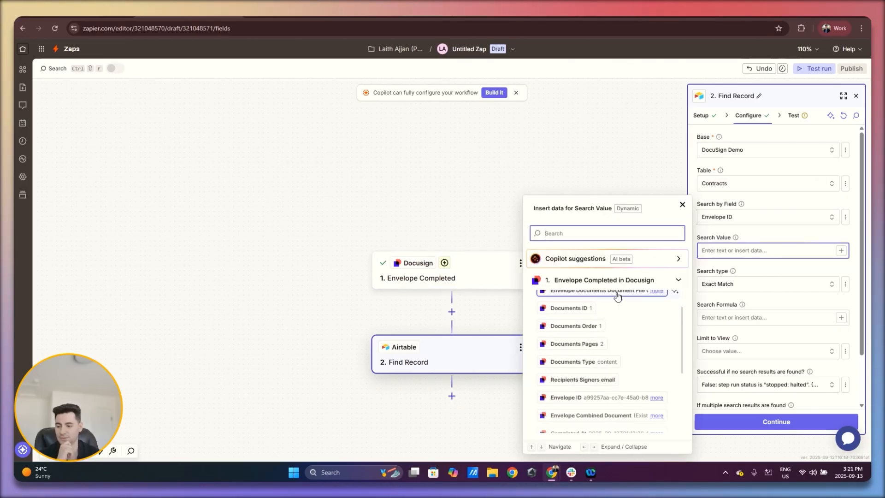
click(659, 398)
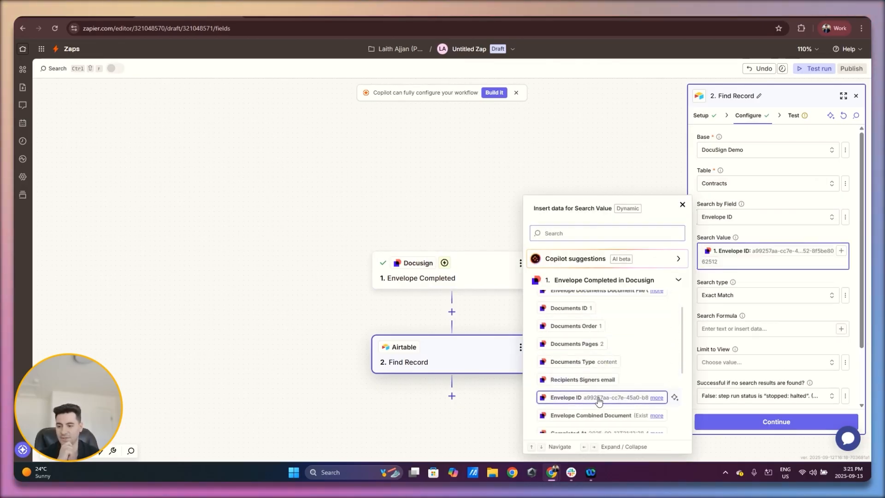
click(788, 282)
Limit the record search to the Contracts In Docusign view
scroll(787, 282, down, 2)
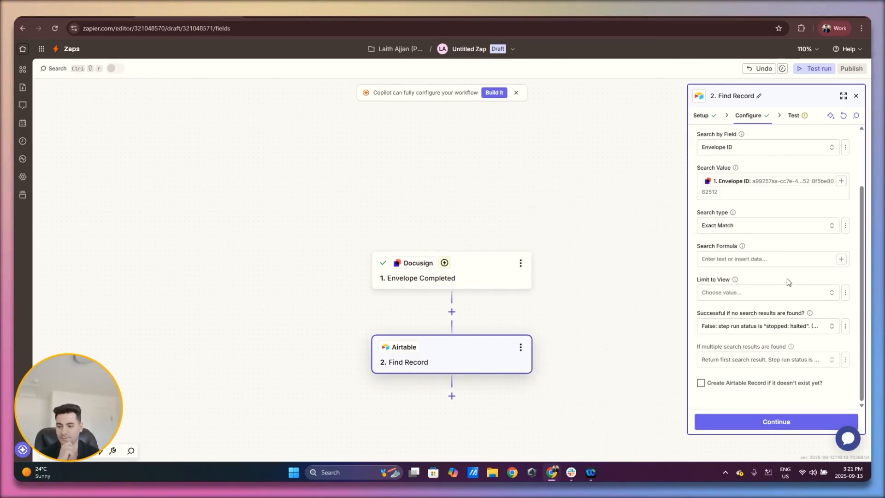
click(748, 296)
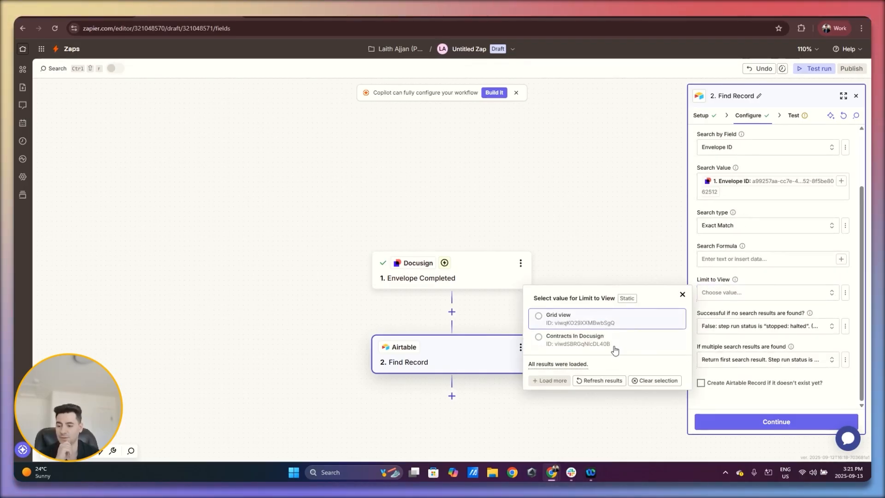
click(616, 341)
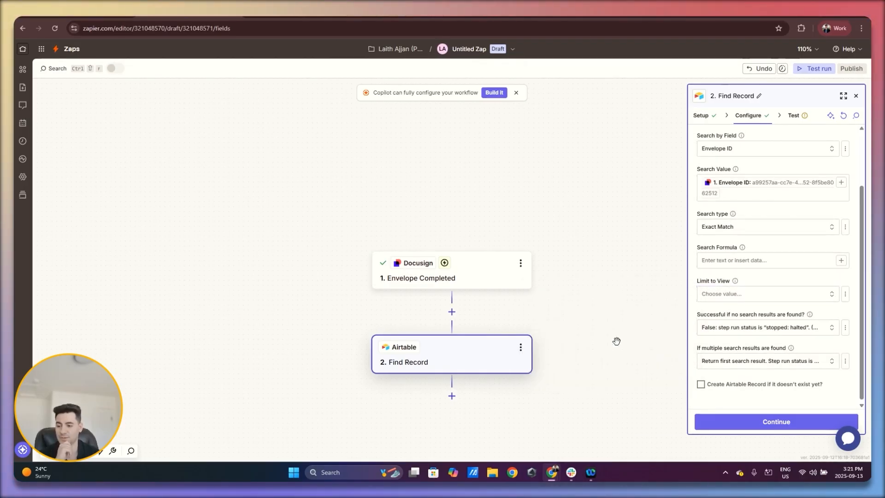
Test the Find Record step and review the returned Airtable record's fields
click(754, 418)
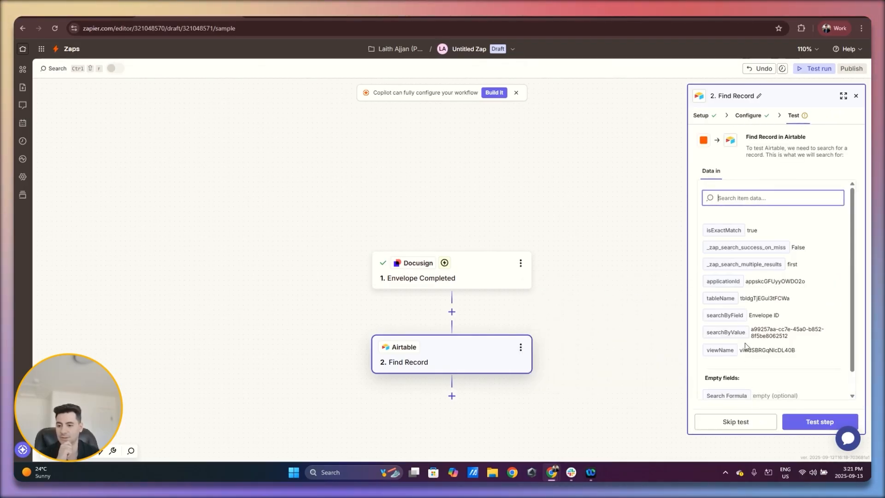
click(799, 420)
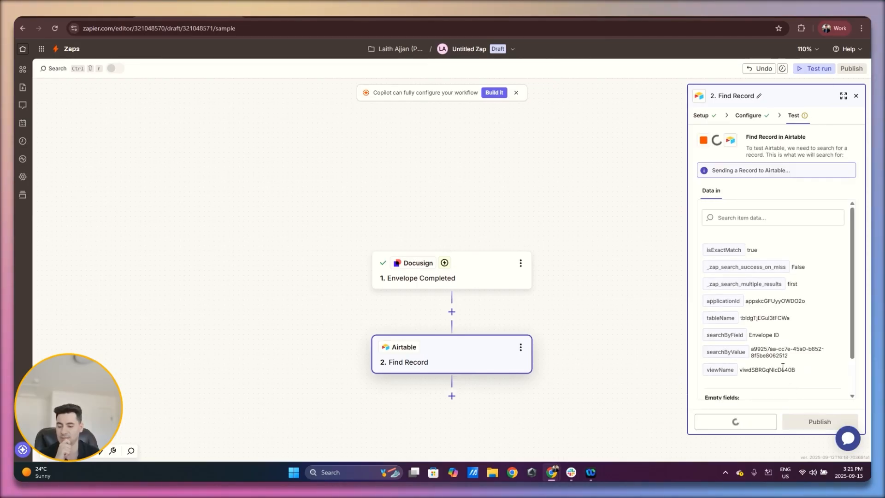
scroll(758, 318, down, 3)
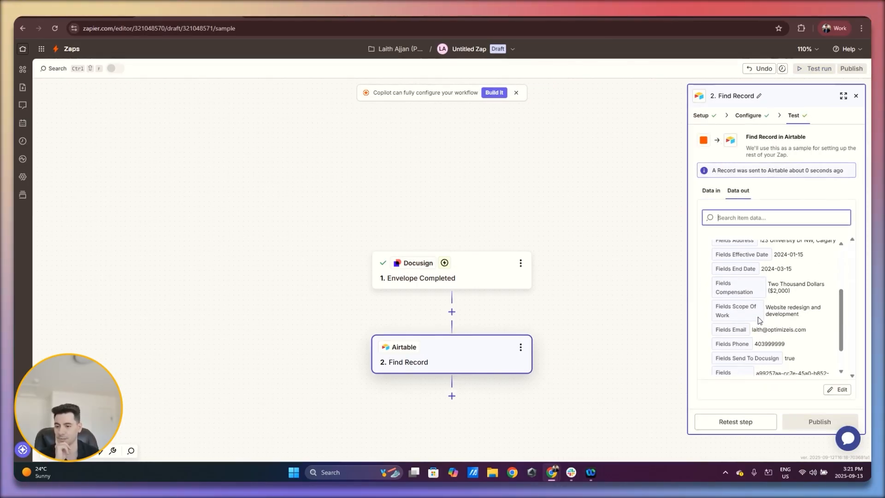
scroll(758, 318, up, 3)
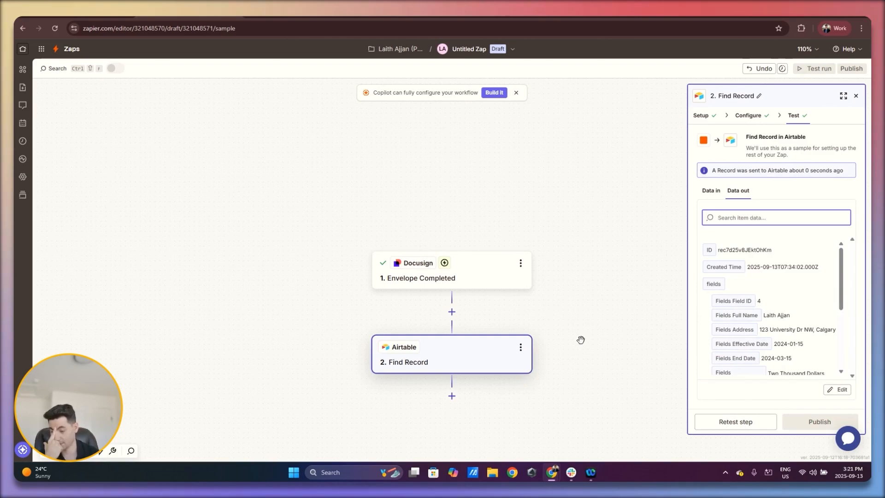
Add an Airtable Update Record action after the Find Record step and connect it to the existing Airtable account
click(452, 397)
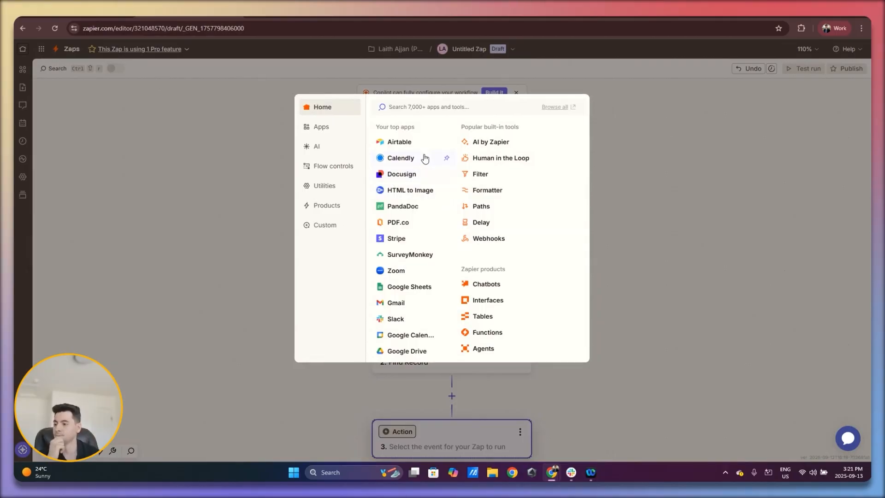
click(419, 147)
click(775, 193)
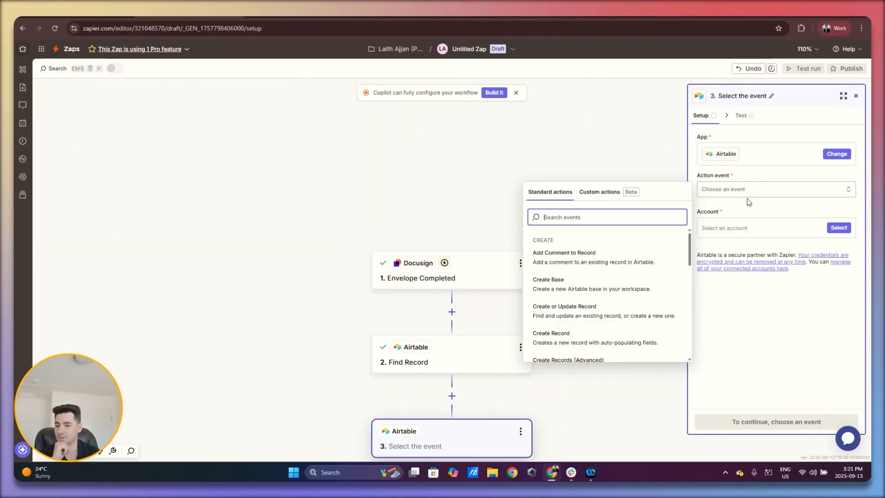
text(updare)
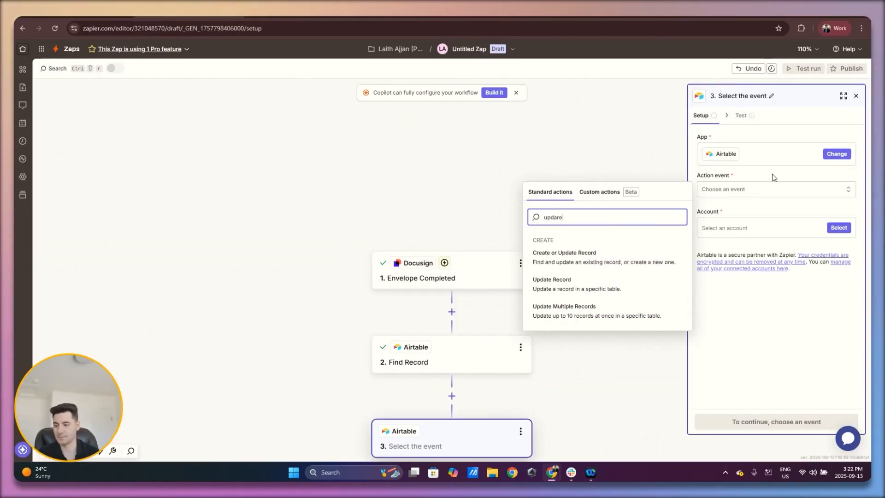
click(599, 289)
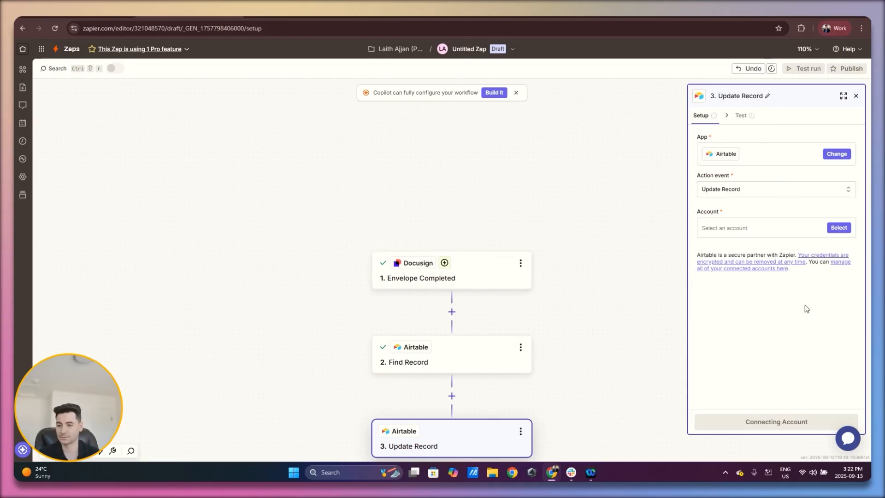
click(839, 227)
click(605, 254)
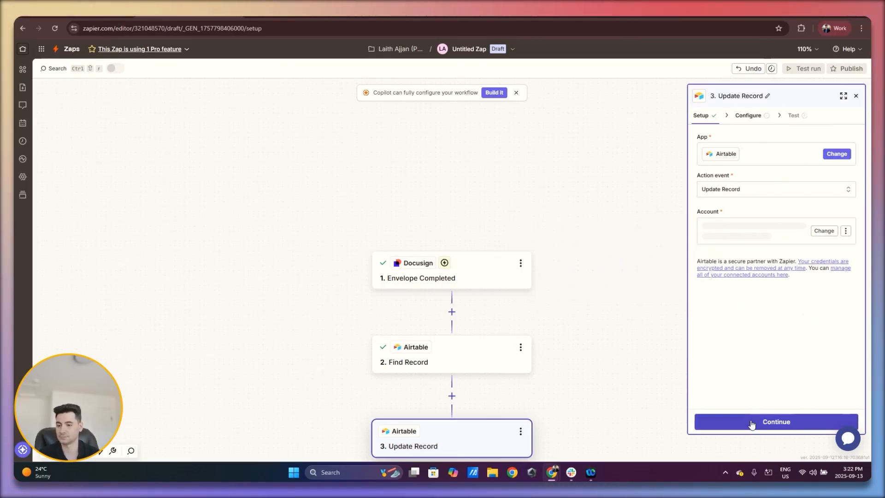
click(752, 424)
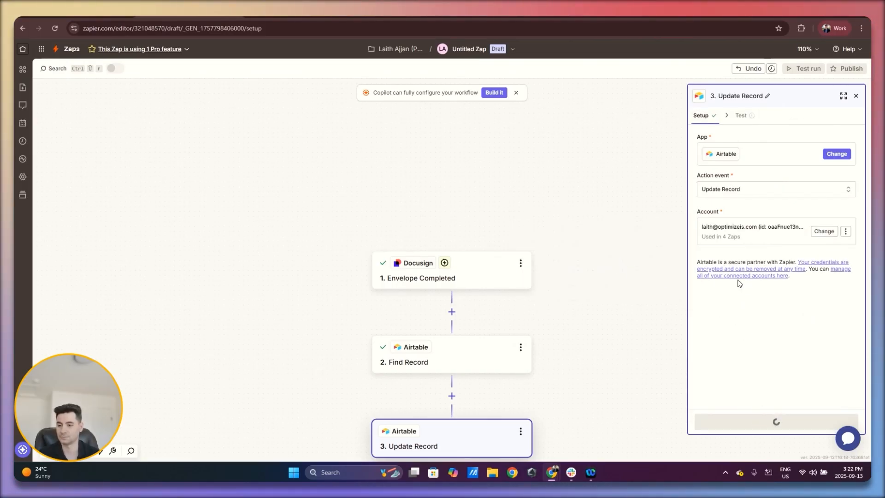
Set the Update Record step to use the Contracts table of the DocuSign Demo base
click(758, 150)
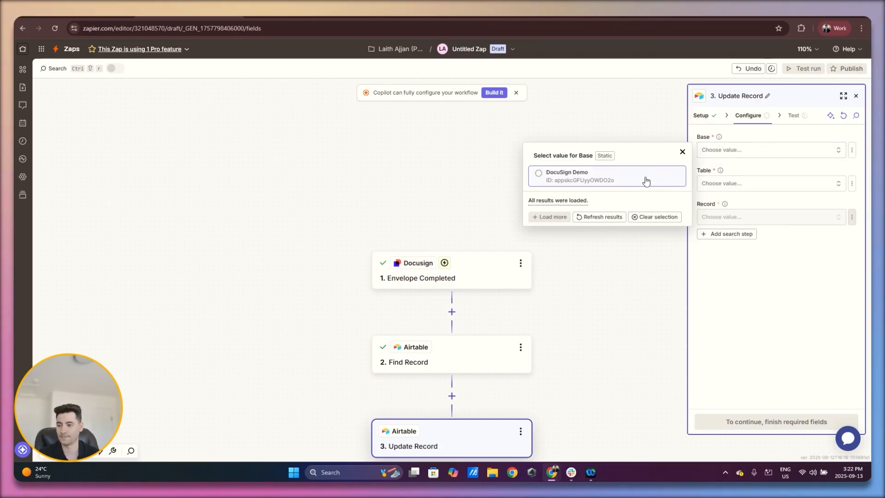
click(646, 178)
click(735, 185)
click(633, 211)
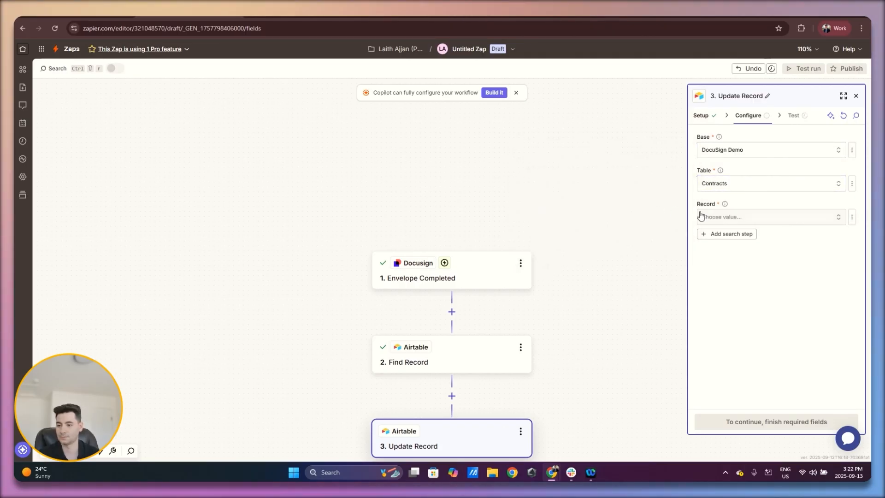
Switch the Record field to a custom value and fill it with the ID from the Find Record step
click(731, 217)
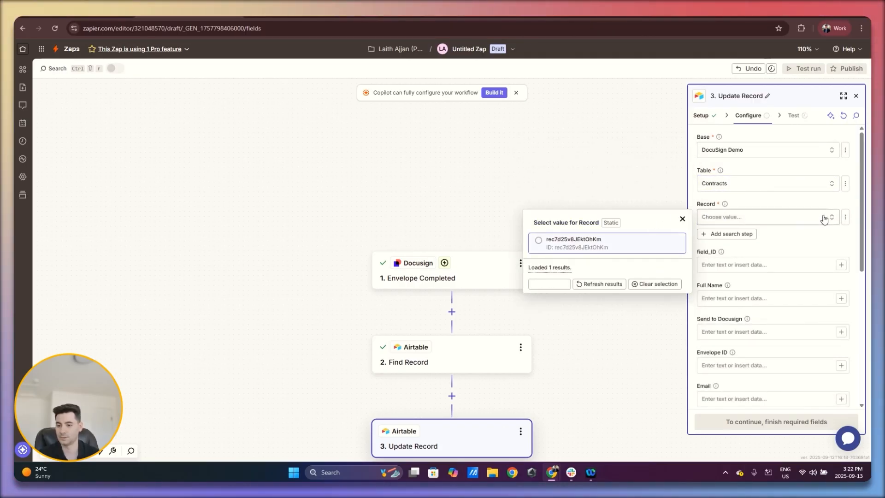
click(848, 218)
click(848, 217)
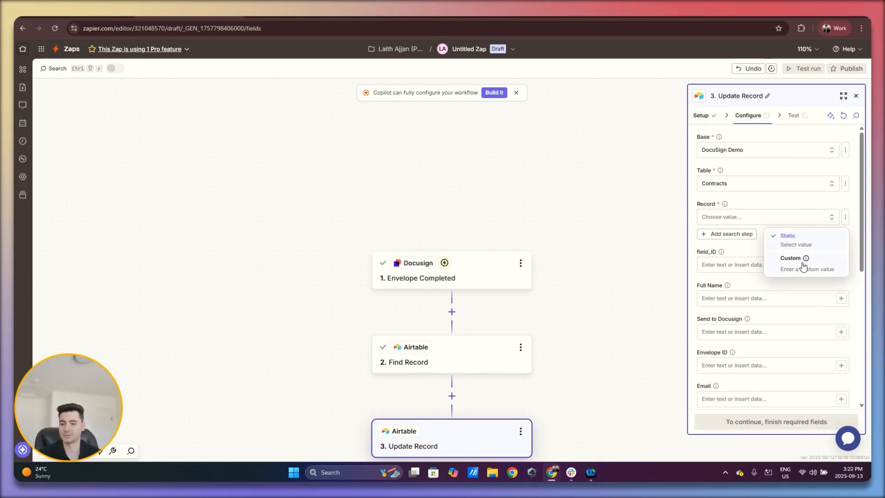
click(810, 268)
click(648, 309)
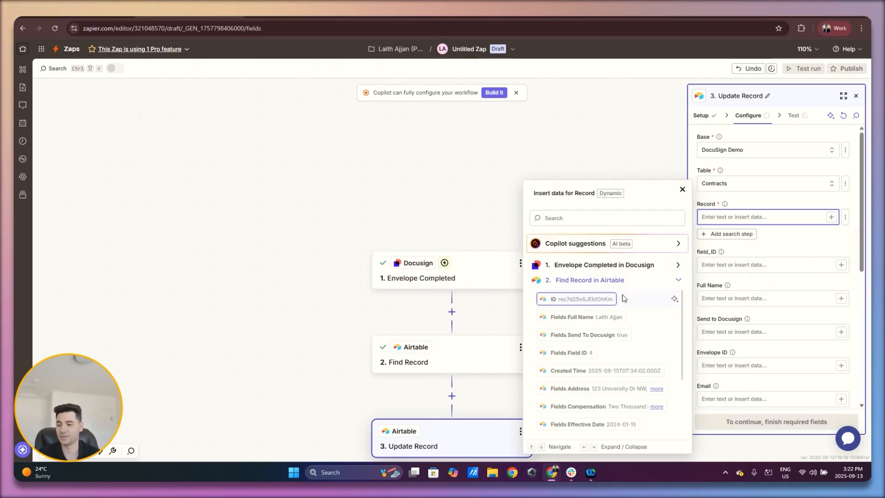
click(607, 300)
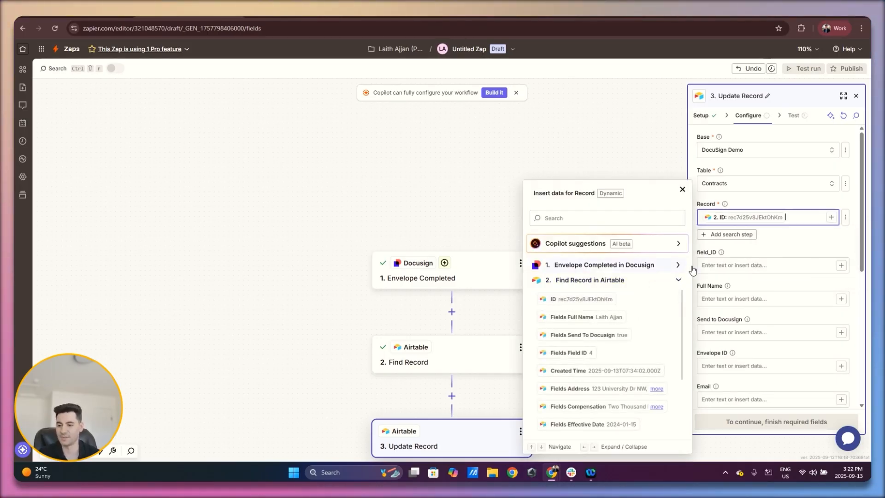
click(785, 244)
Map the Executed Contract field to the Envelope Documents Document File Url from the Docusign trigger, searching the data for "s3"
scroll(783, 238, down, 2)
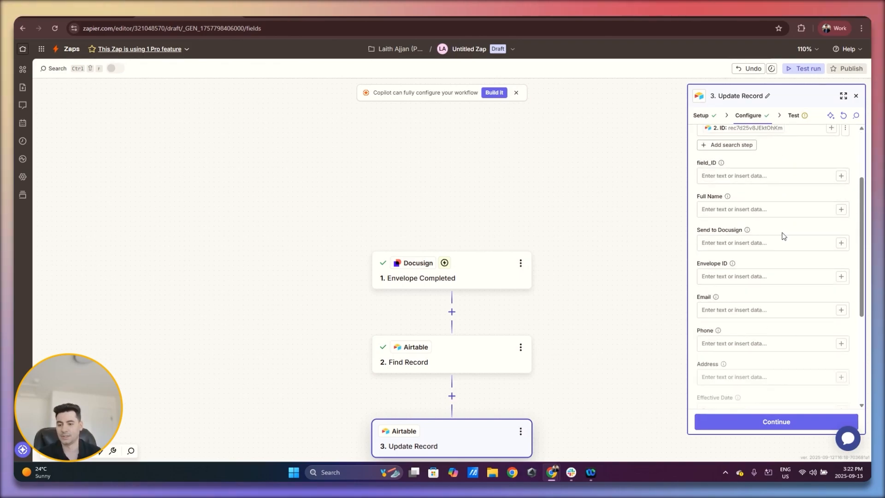
scroll(783, 234, down, 4)
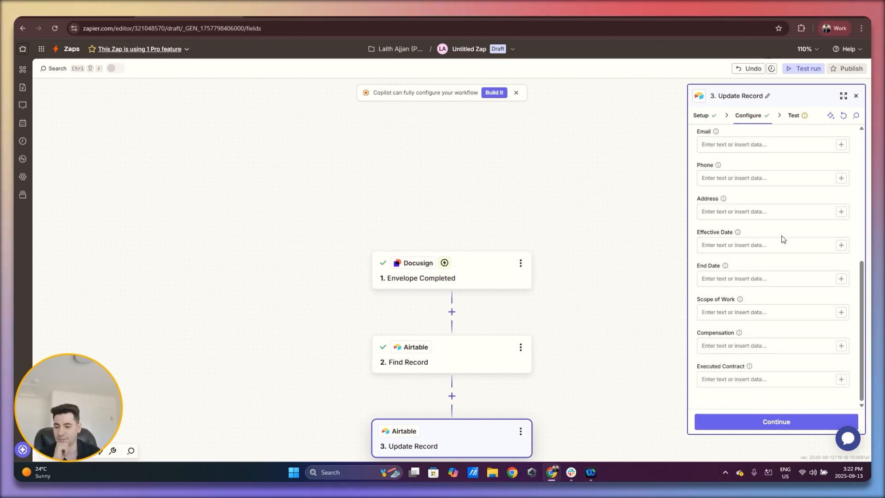
click(841, 382)
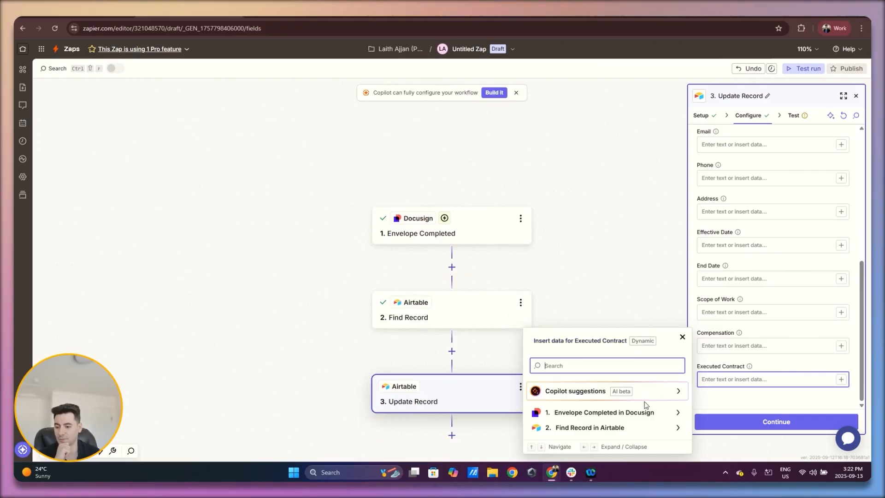
click(649, 413)
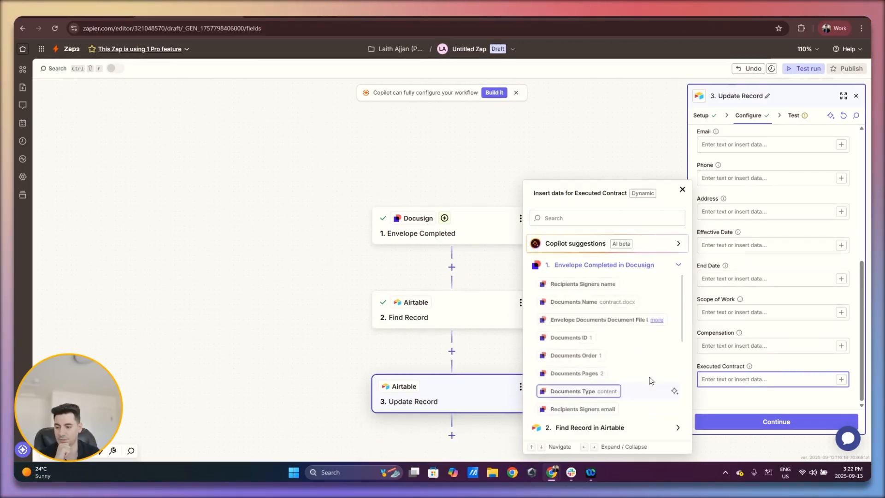
click(622, 219)
text(s3)
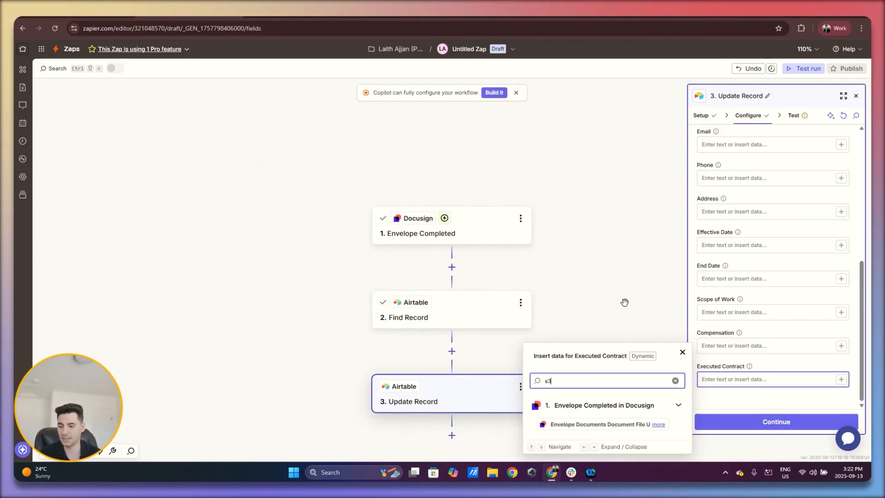
click(657, 428)
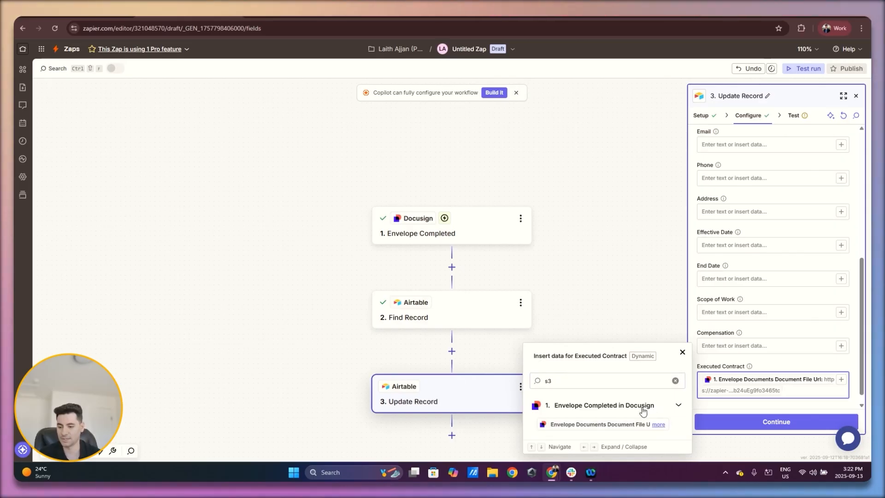
click(751, 370)
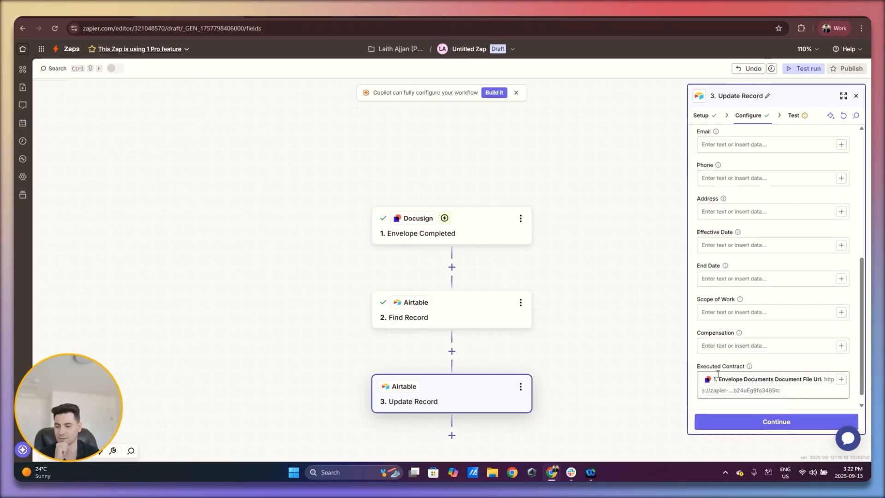
Continue to the Update Record test, review the data that will be sent, and run the test
click(770, 423)
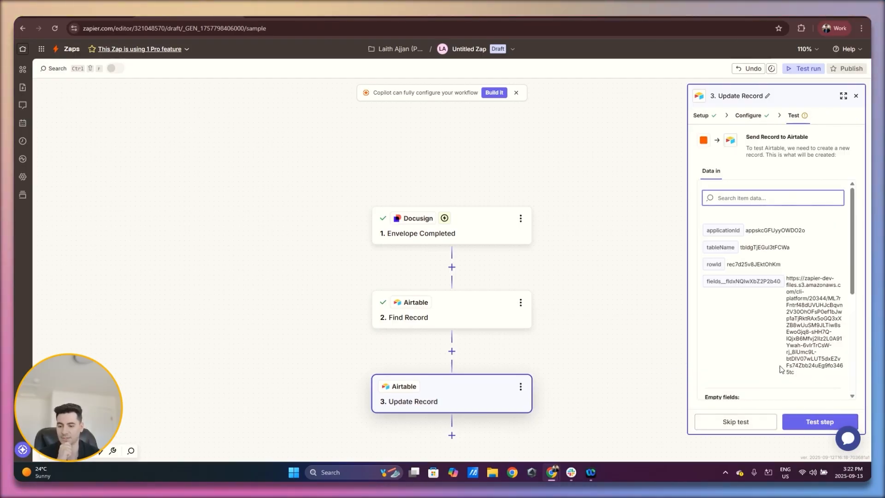
scroll(799, 328, down, 4)
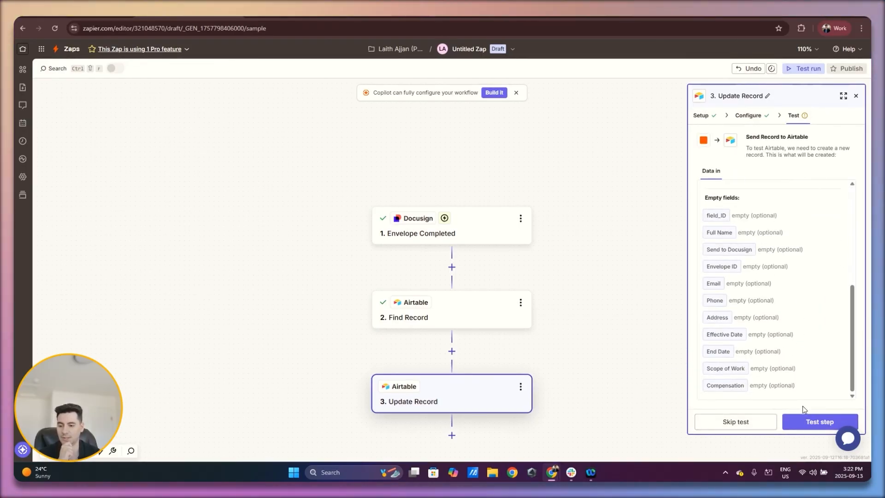
click(820, 421)
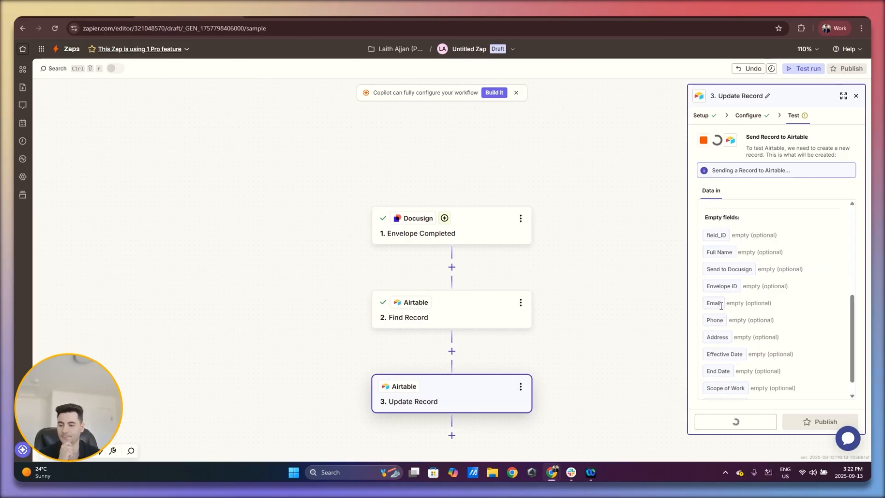
Switch to the Airtable base, open the record's Executed Contract attachment, check the document through its signature page, and close it
click(109, 19)
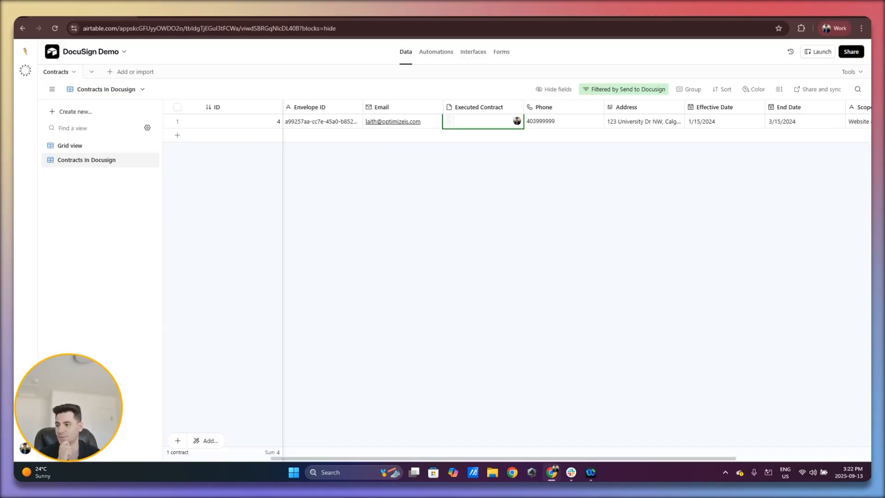
click(472, 123)
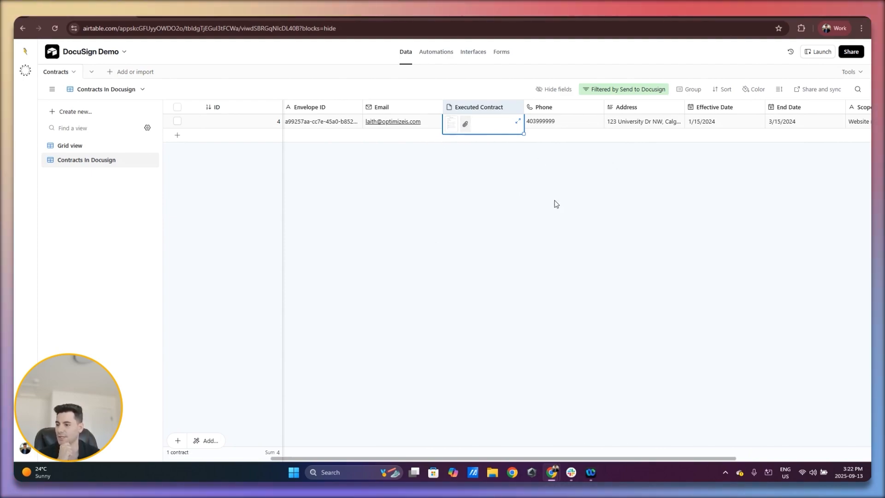
click(457, 125)
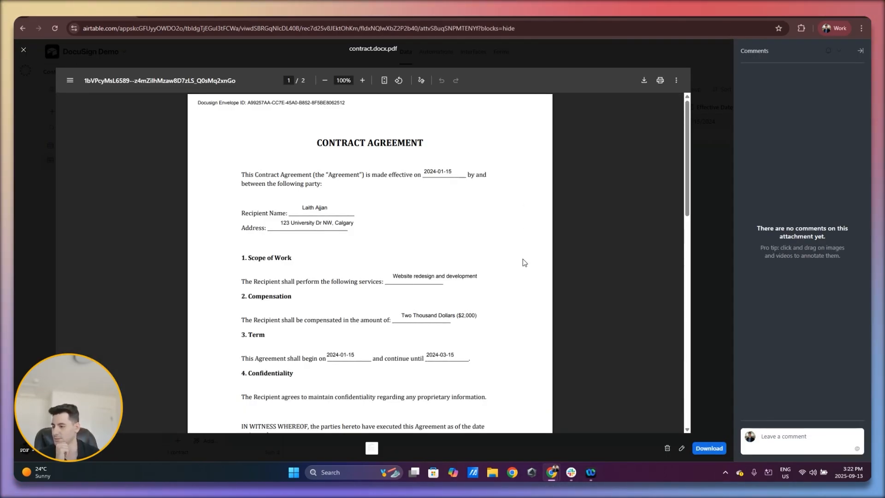
scroll(524, 263, down, 3)
scroll(524, 260, down, 6)
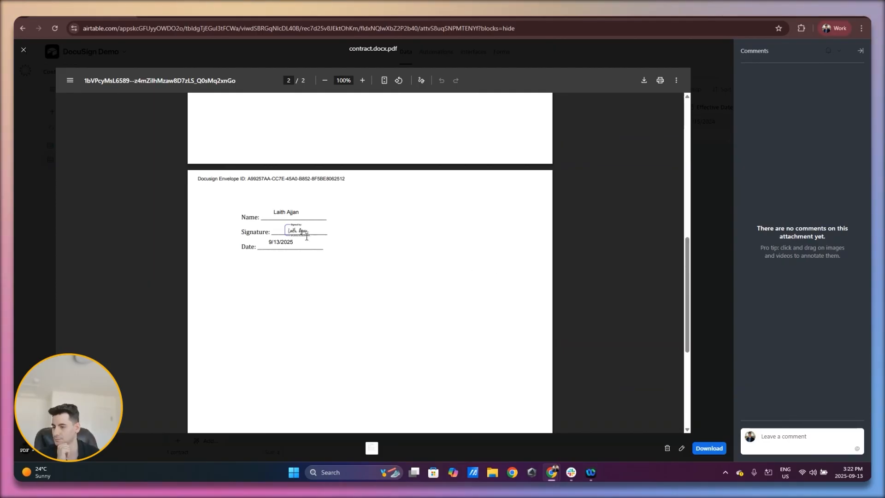
click(709, 132)
Return to Zapier to review the Update Record test's output data, and switch back to the Airtable contracts view
click(190, 18)
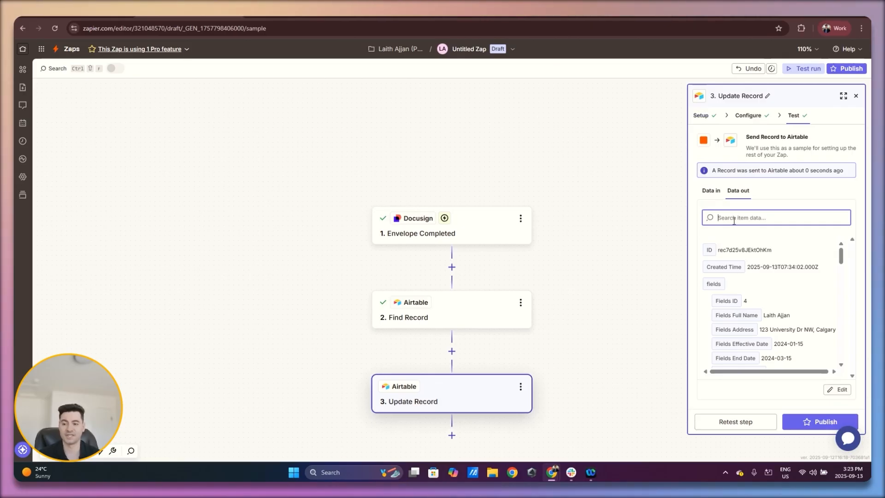
scroll(756, 312, down, 10)
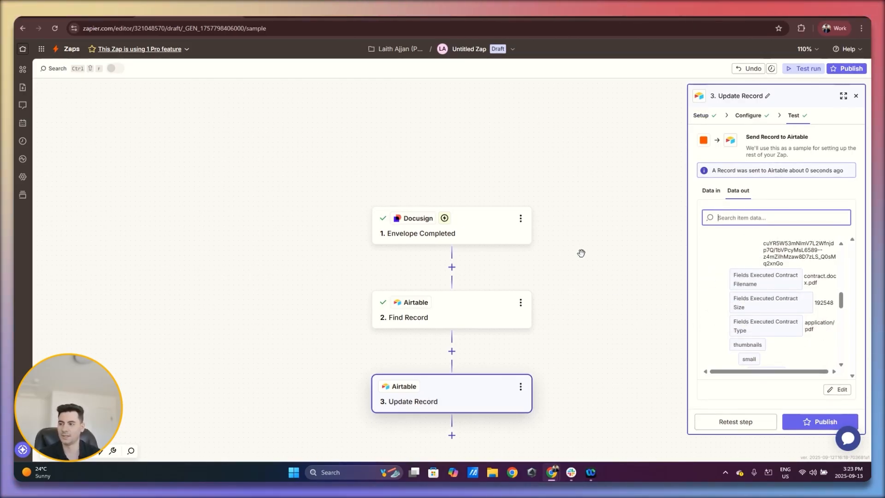
key(ctrl+shift+Tab)
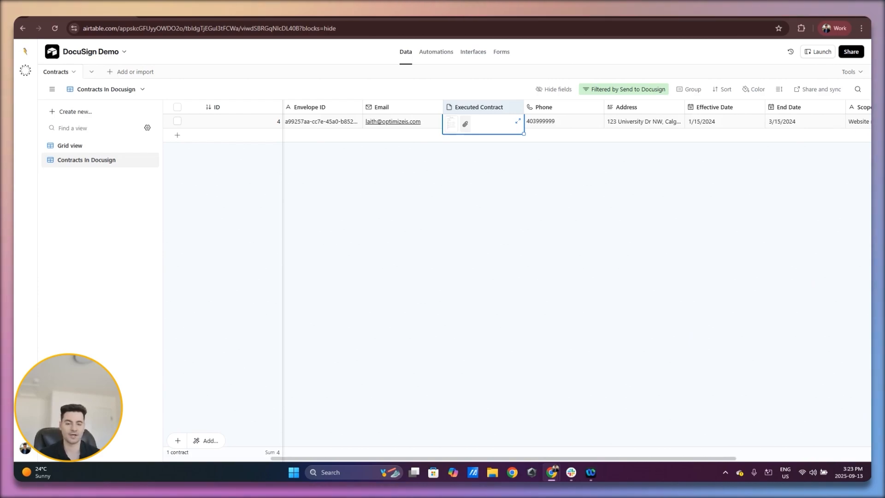